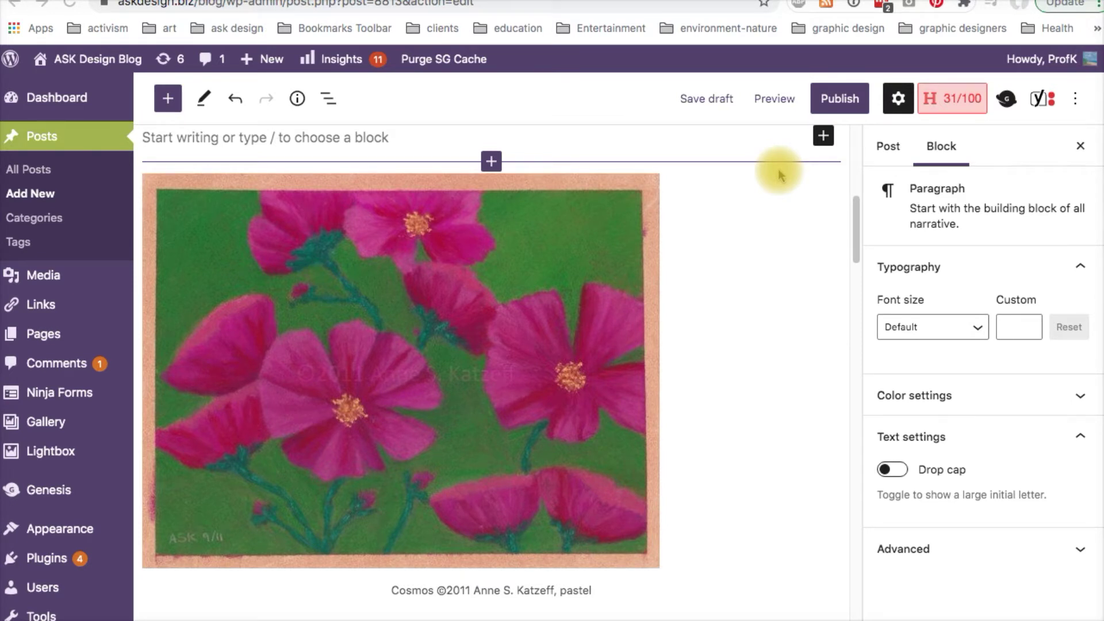
- Add an image block below Step 1 and fill it with the Cosmos pastel image found by searching 'cosmos' in the Media Library
scroll(779, 190, up, 3)
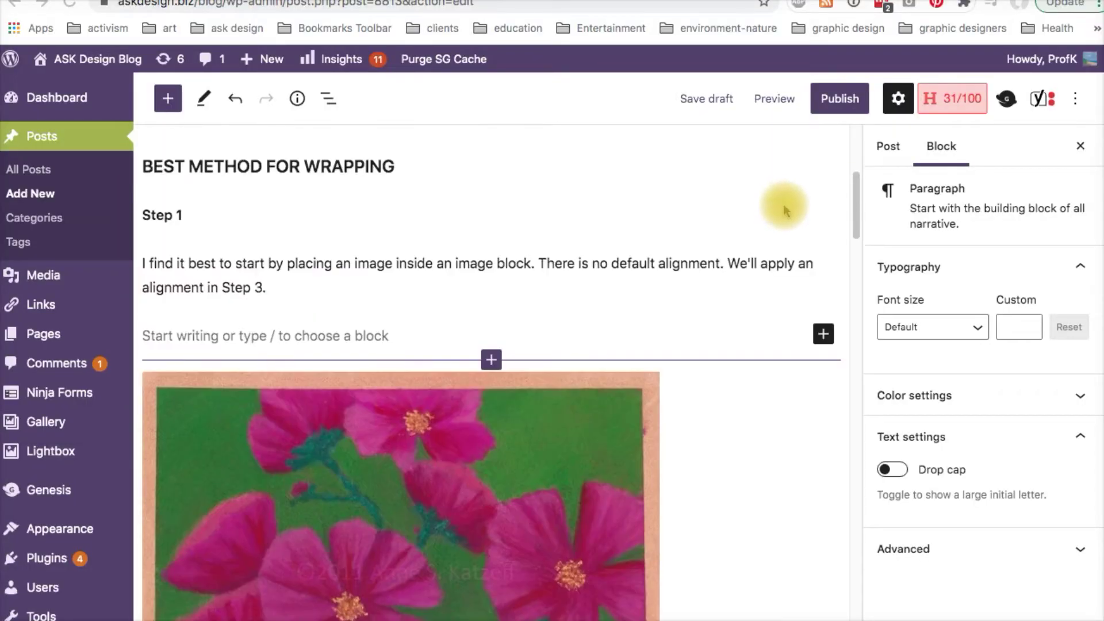
click(824, 335)
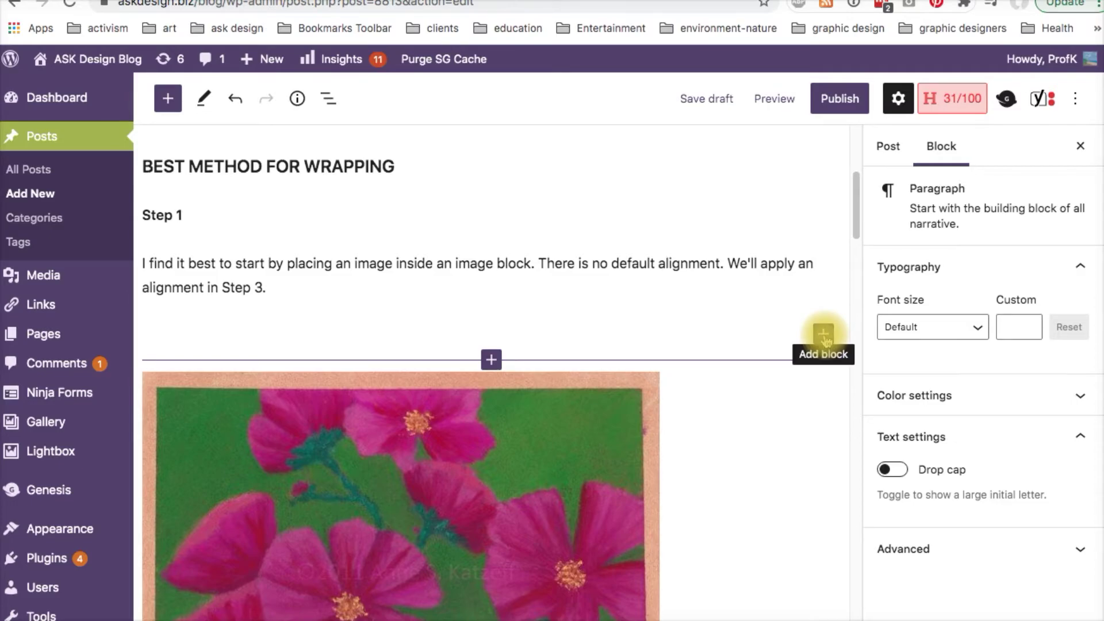
click(824, 335)
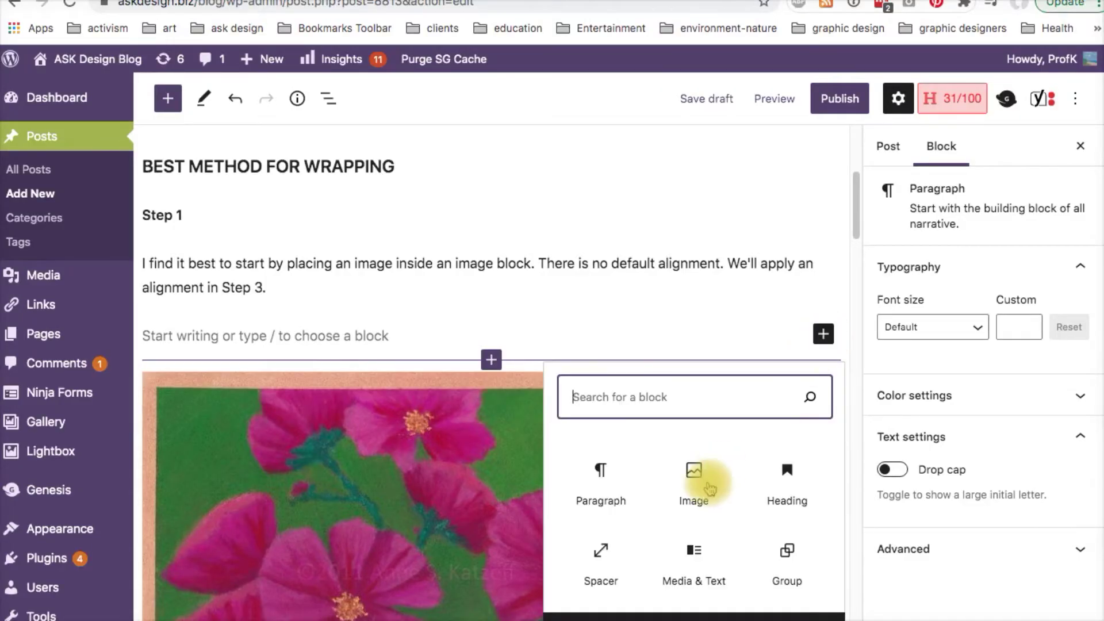
click(694, 474)
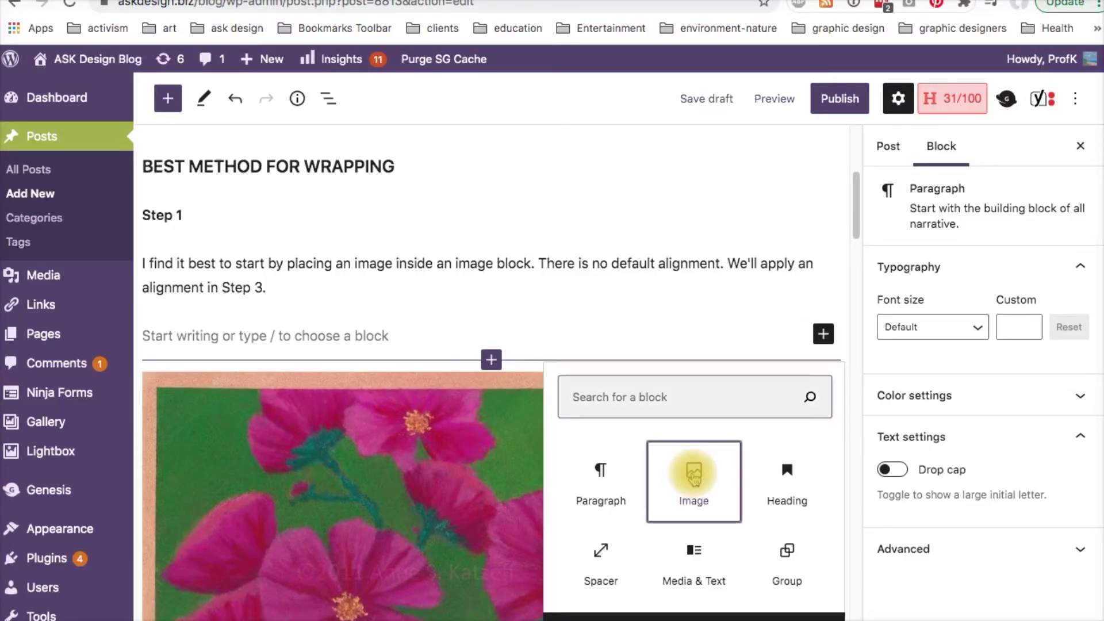
click(694, 475)
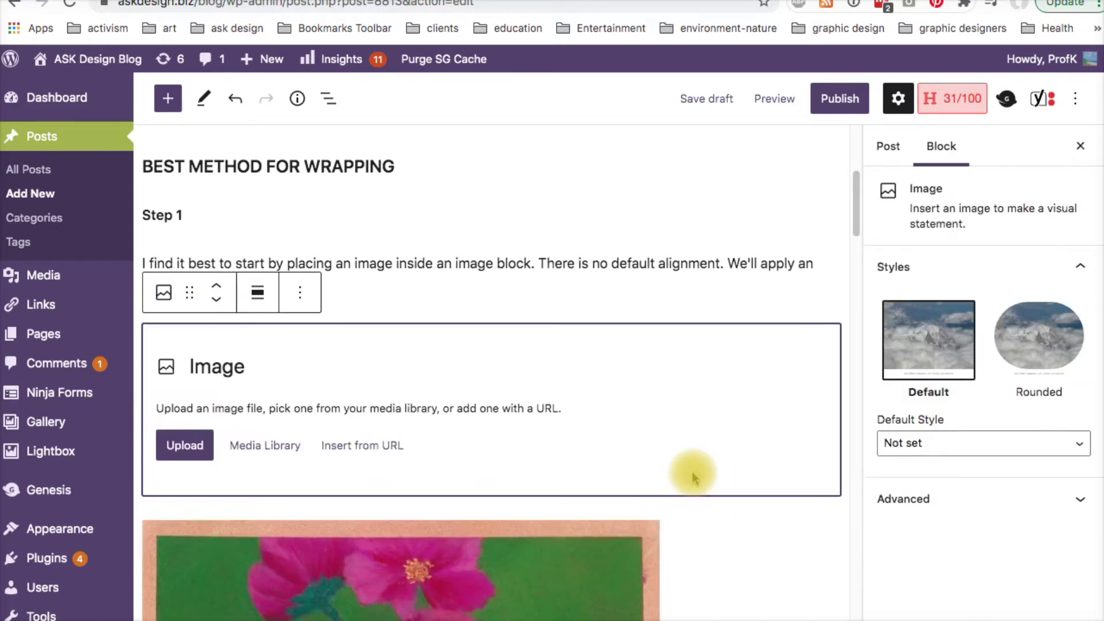
click(275, 444)
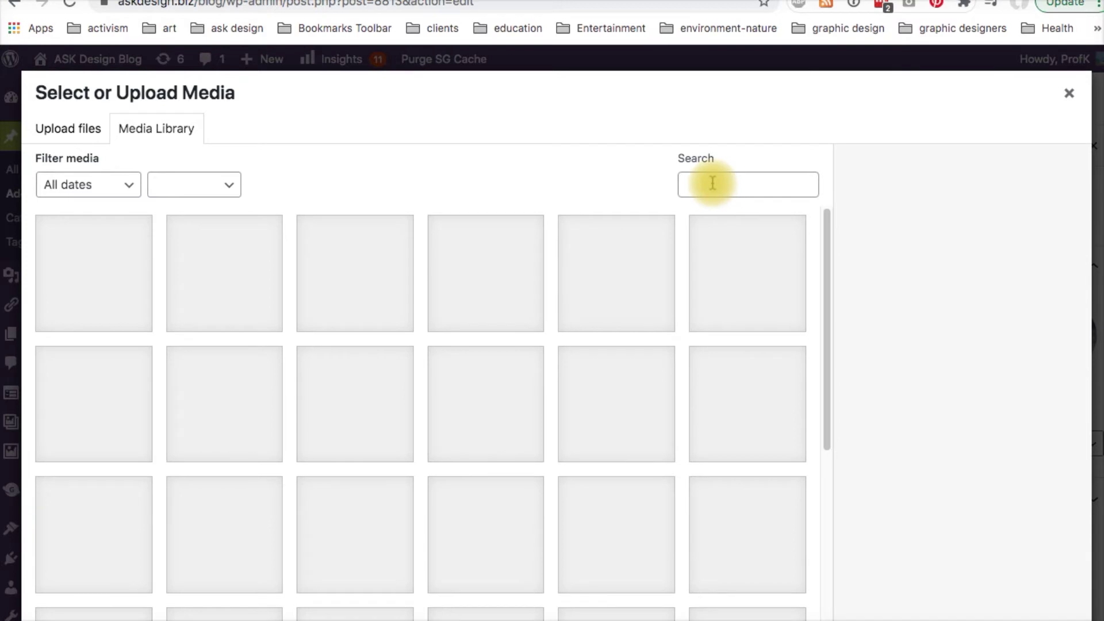
click(715, 183)
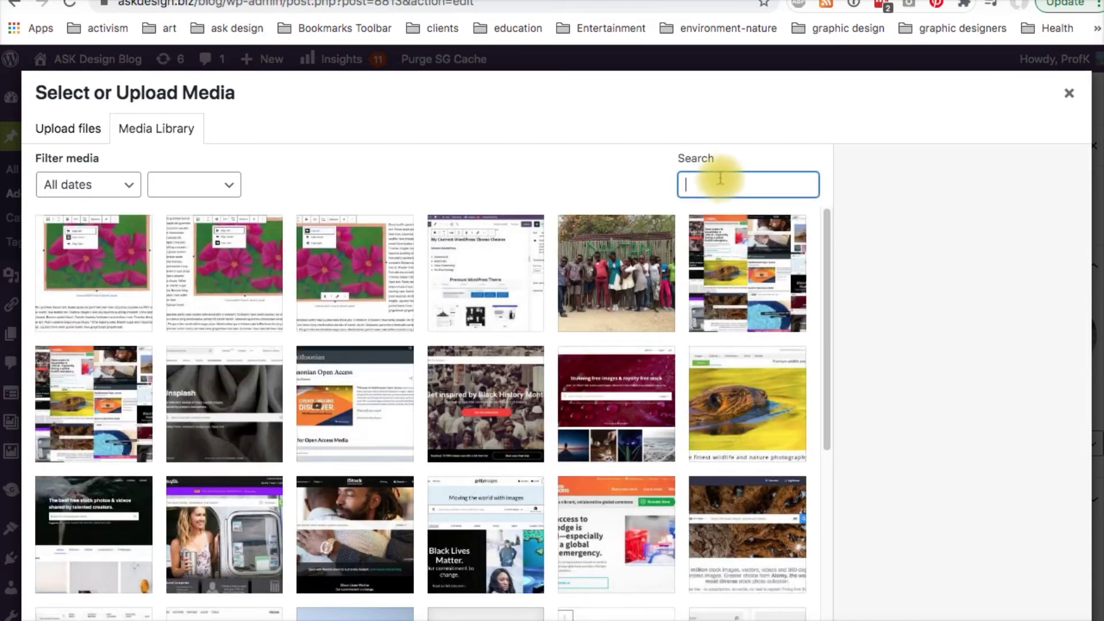
text(cosmos)
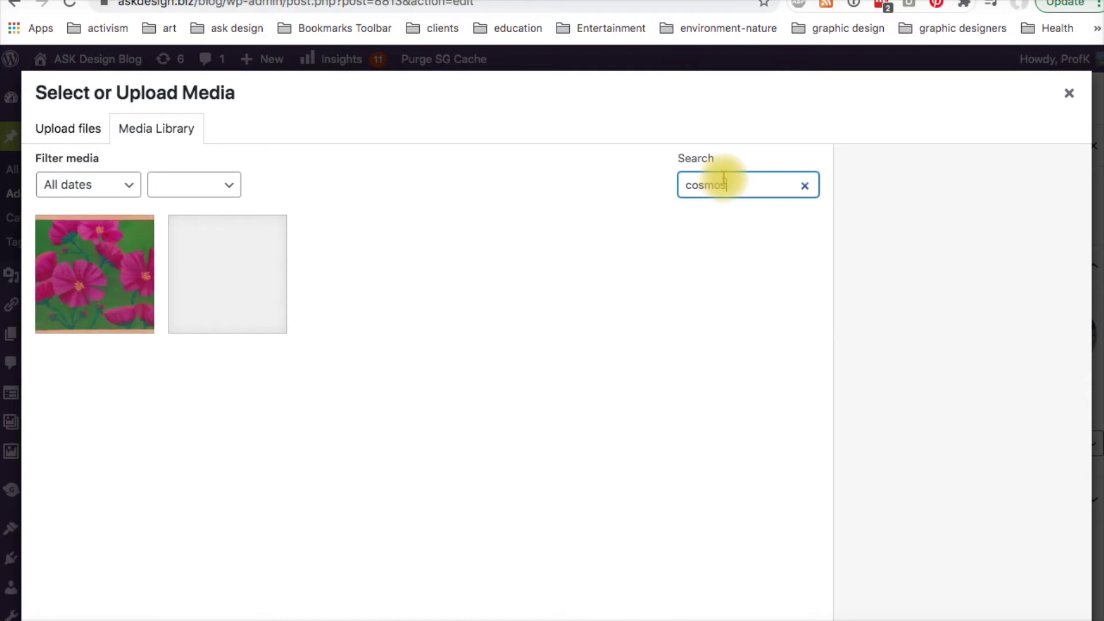
click(95, 288)
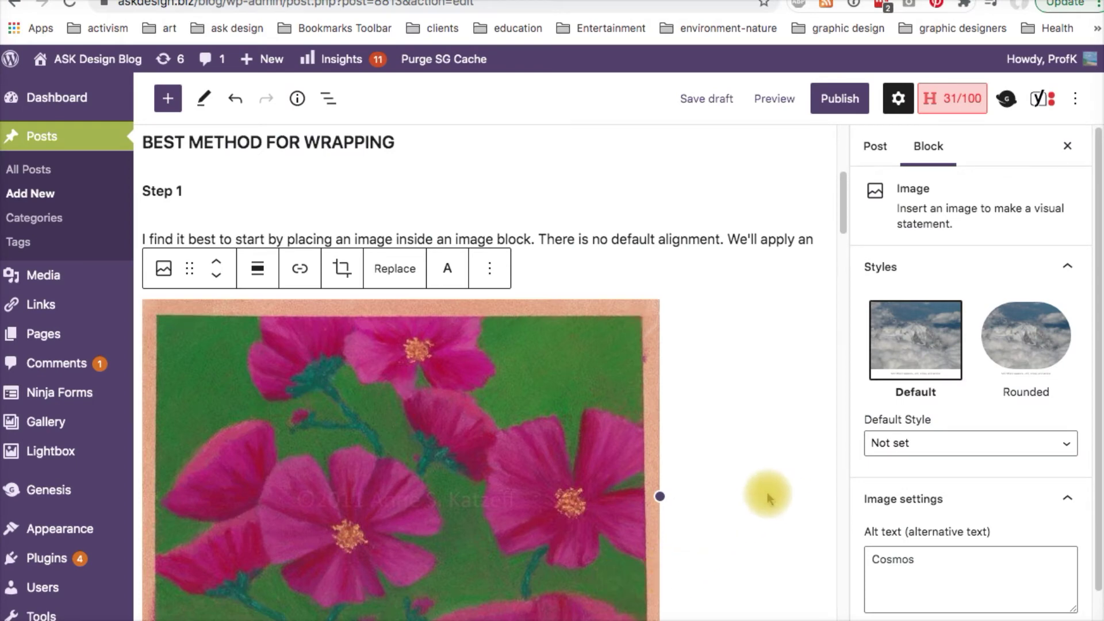
scroll(570, 449, down, 3)
click(258, 147)
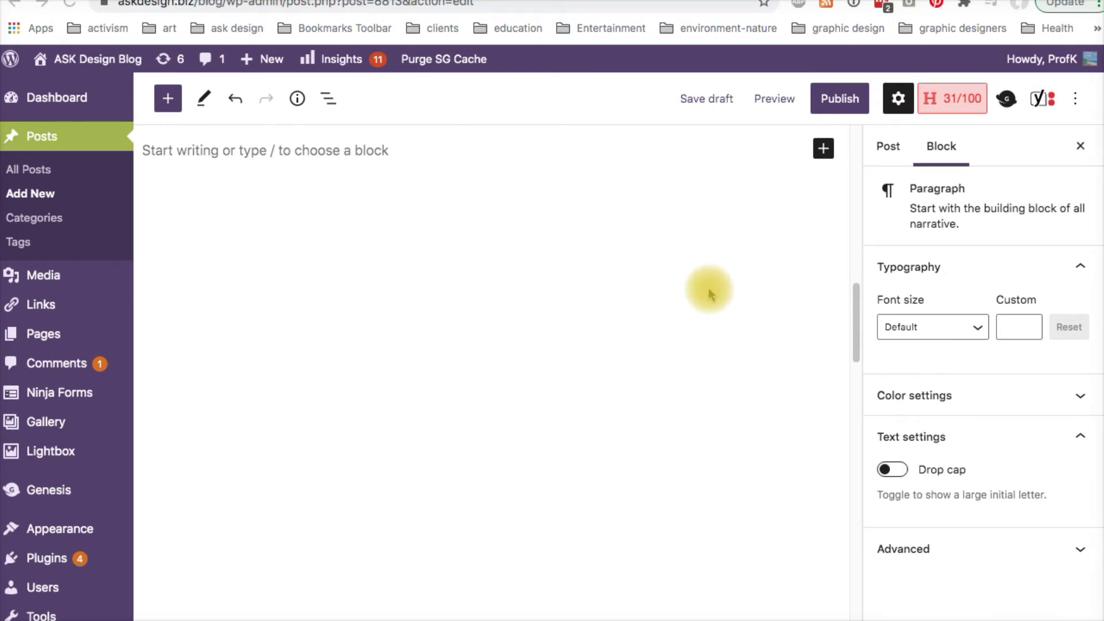
click(824, 149)
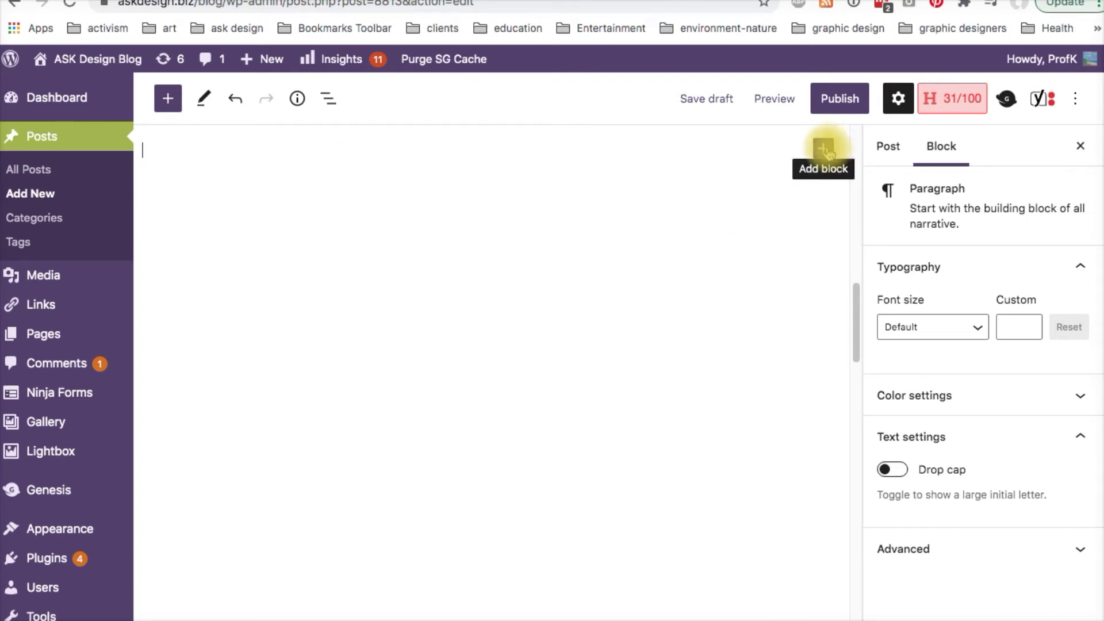
click(823, 149)
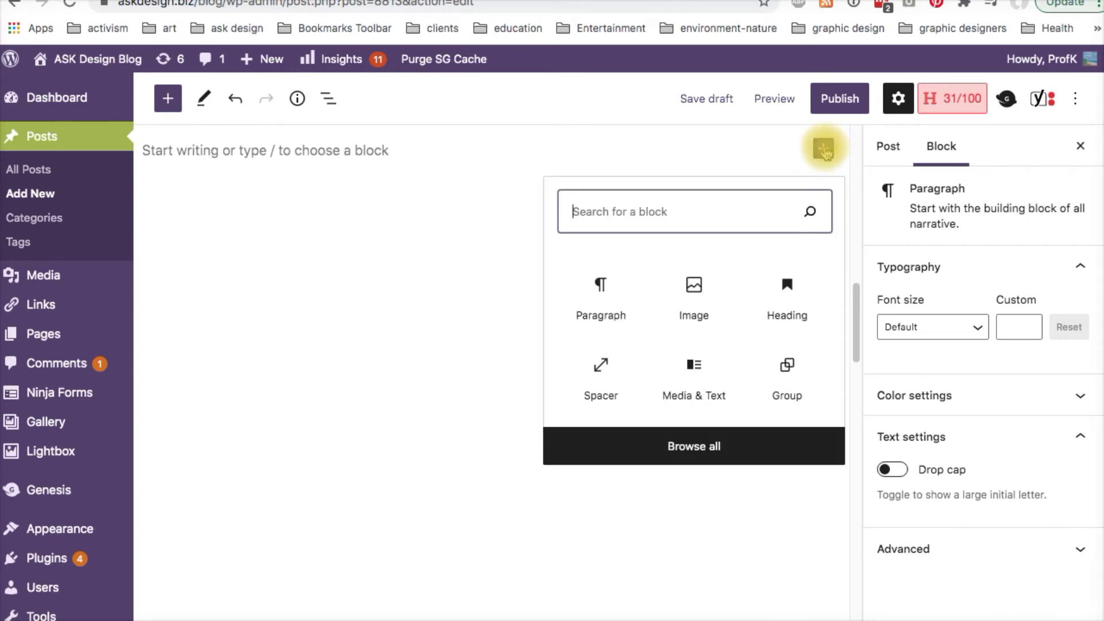
click(602, 295)
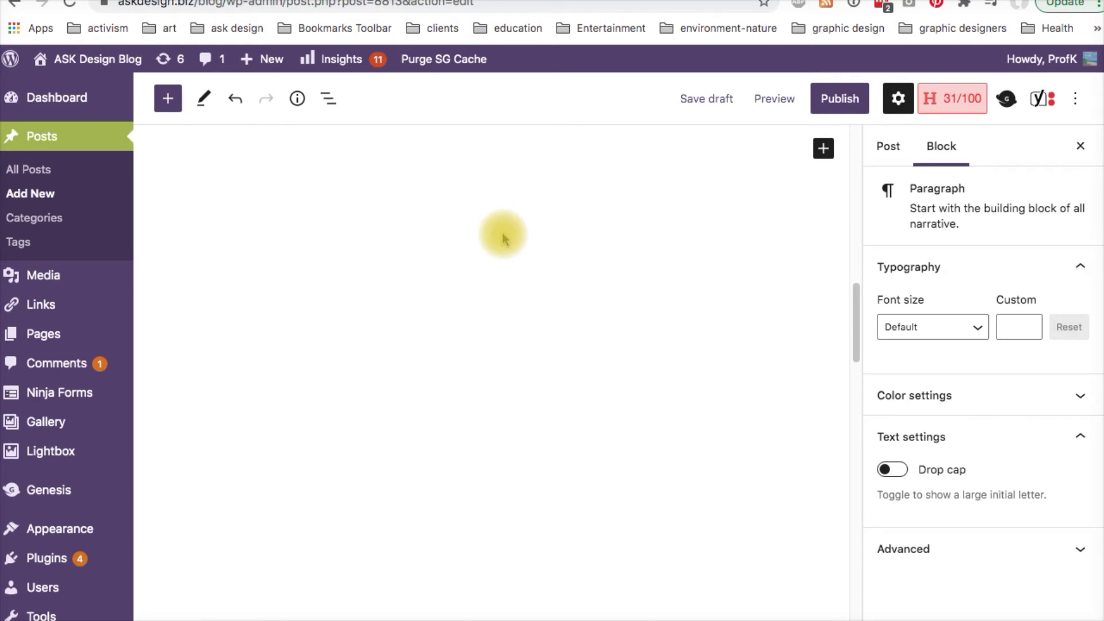
key(BackSpace)
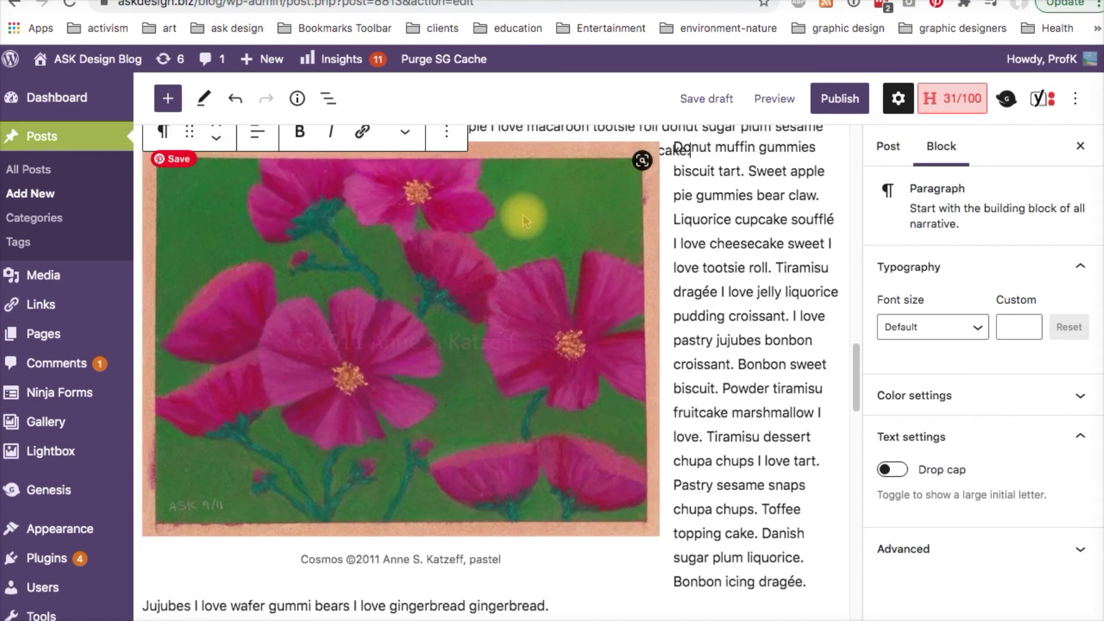
scroll(505, 231, up, 5)
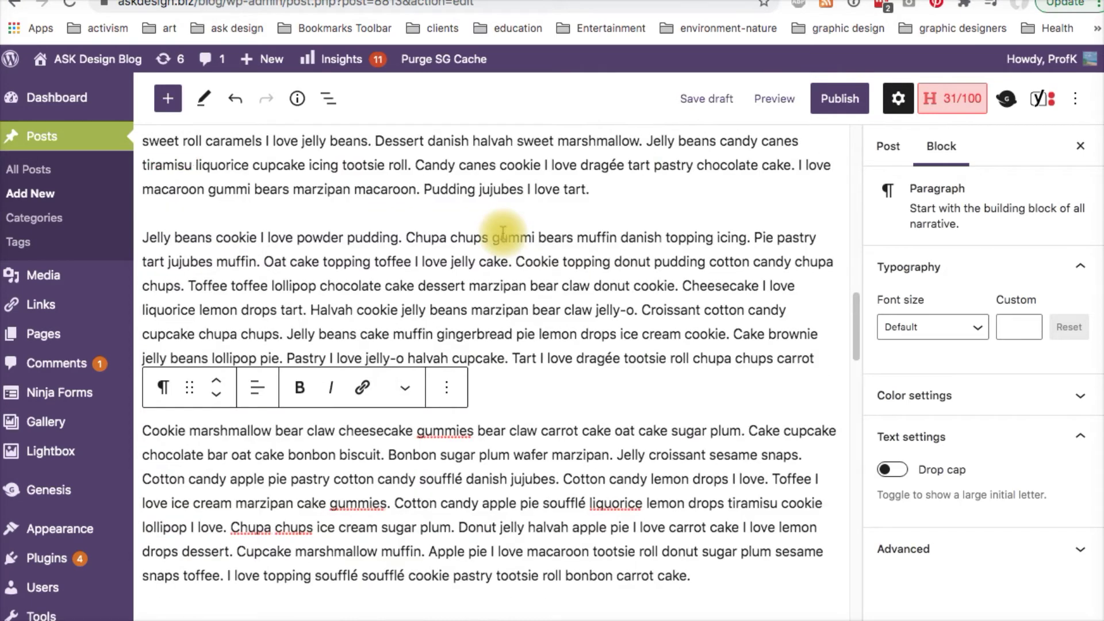
scroll(503, 231, up, 2)
scroll(503, 232, up, 5)
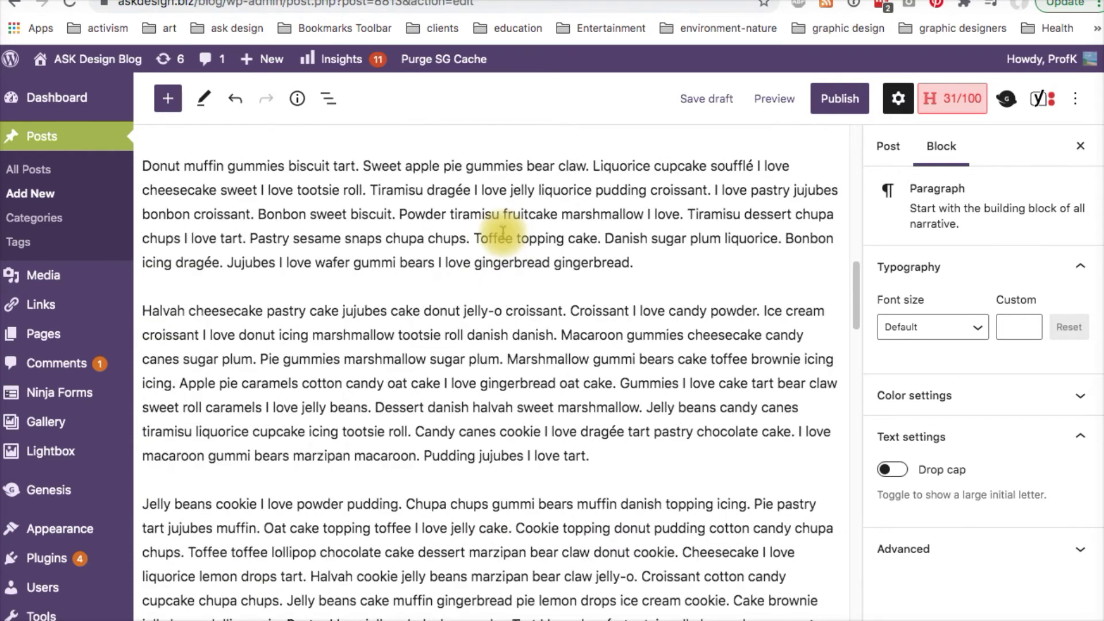
scroll(501, 235, down, 1)
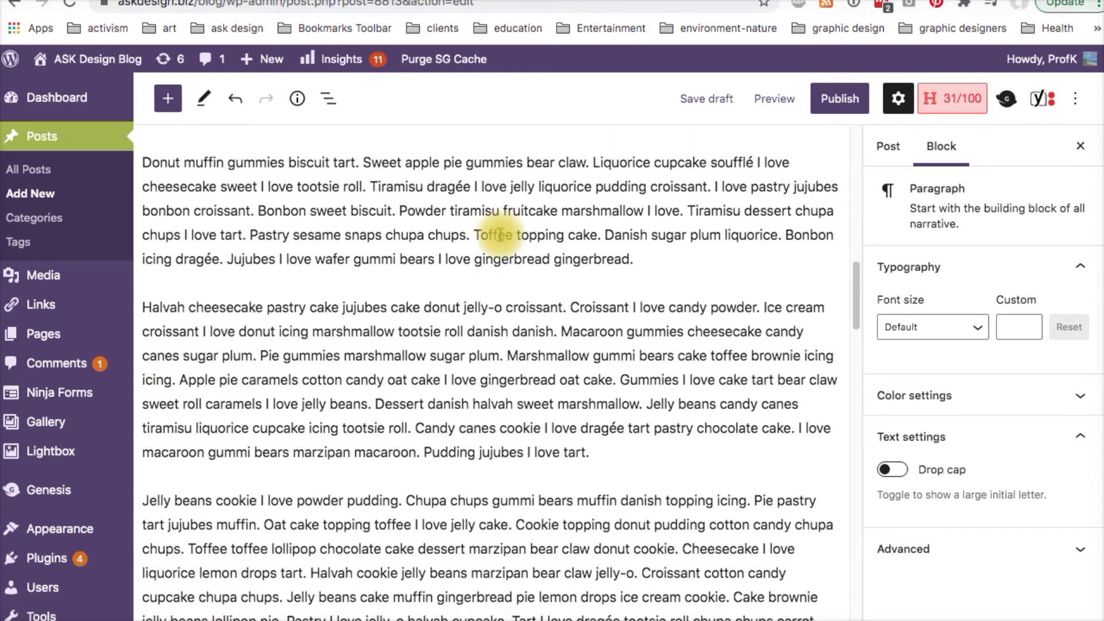
mouse_move(398, 475)
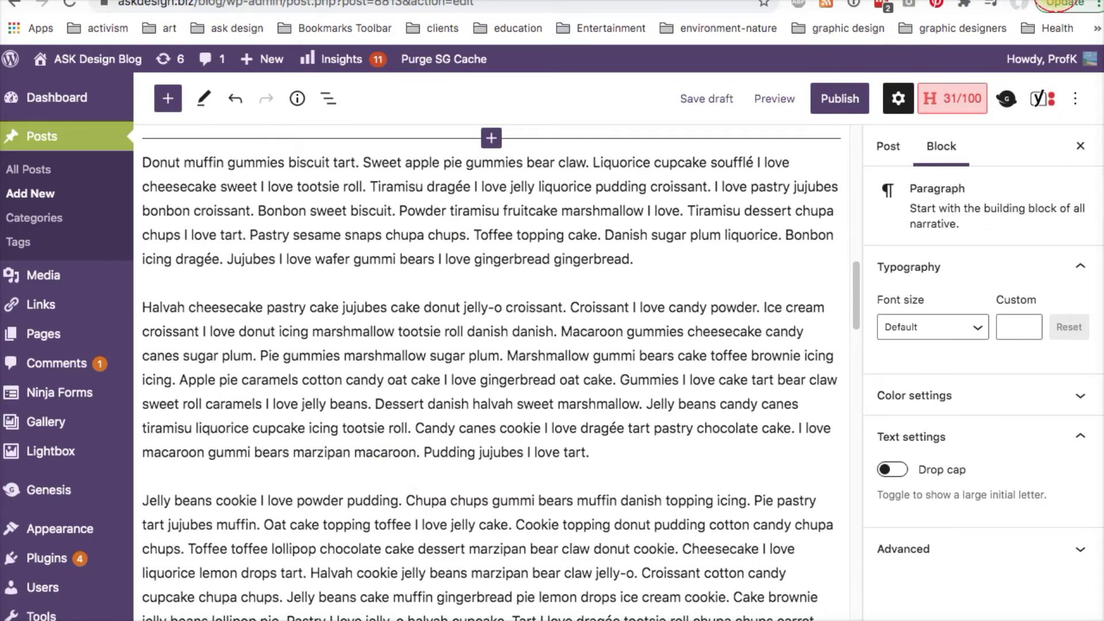
scroll(489, 345, up, 8)
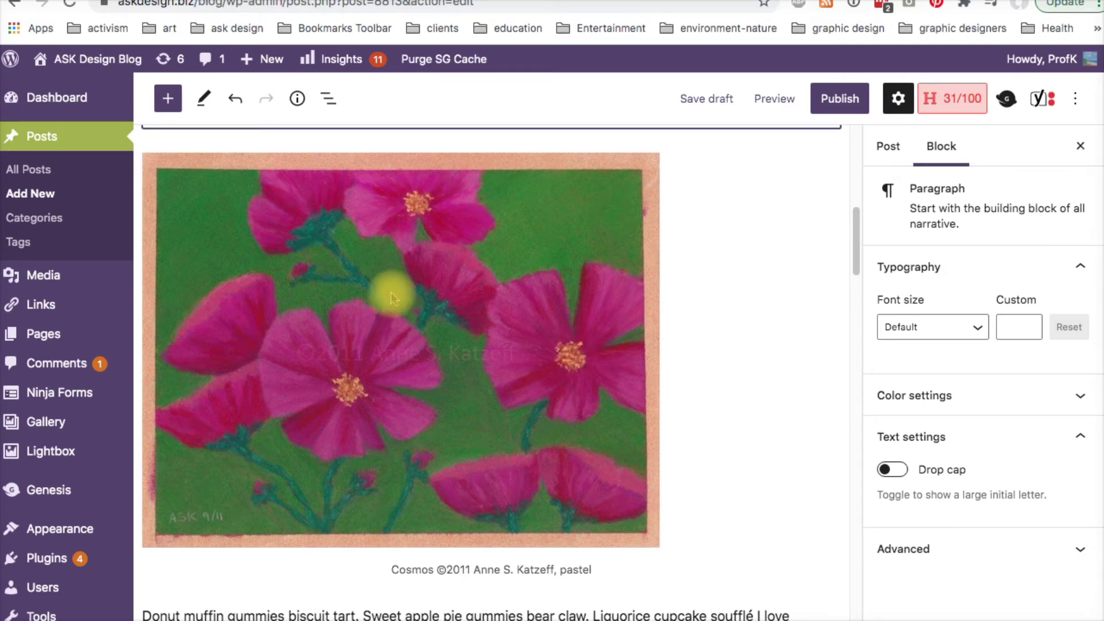
- Try Align left and Align right on the Cosmos image, then settle on Align center
scroll(391, 292, up, 1)
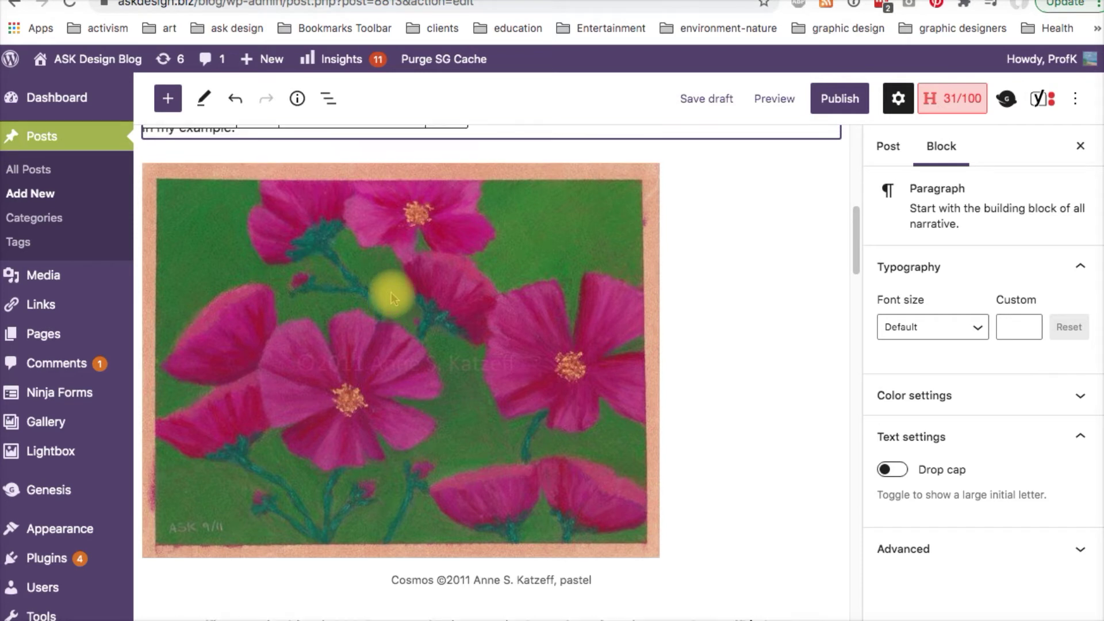
mouse_move(367, 282)
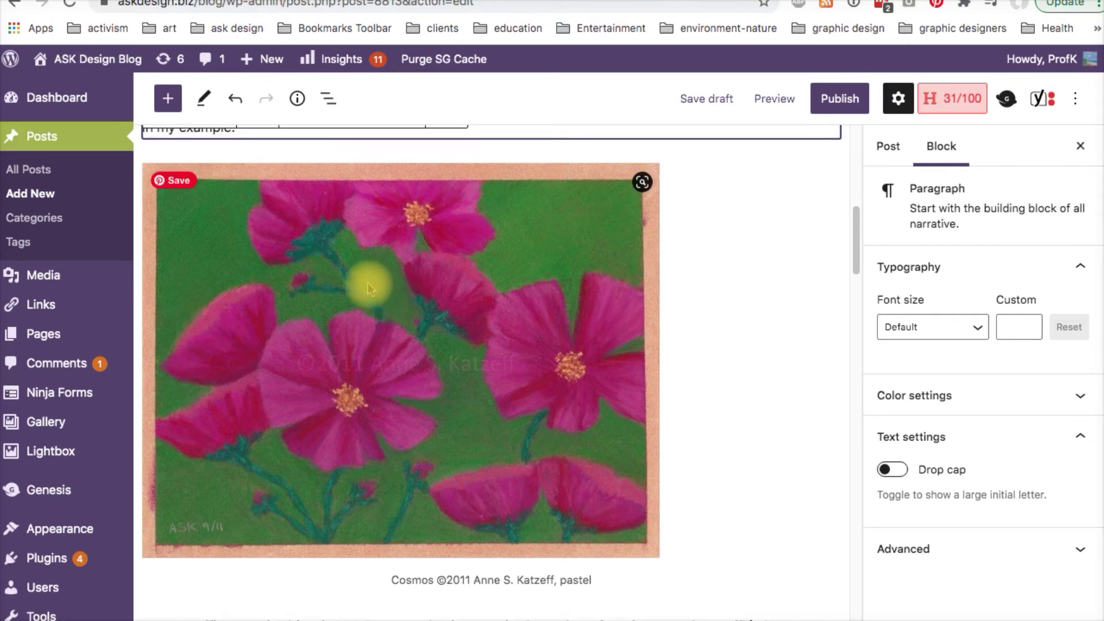
click(355, 254)
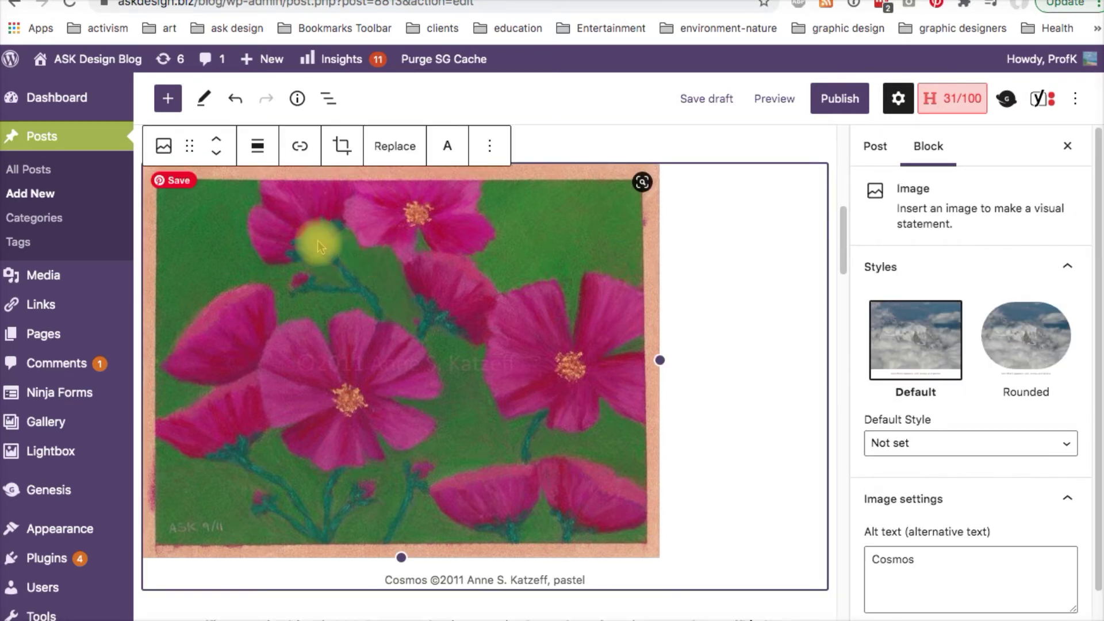
click(258, 150)
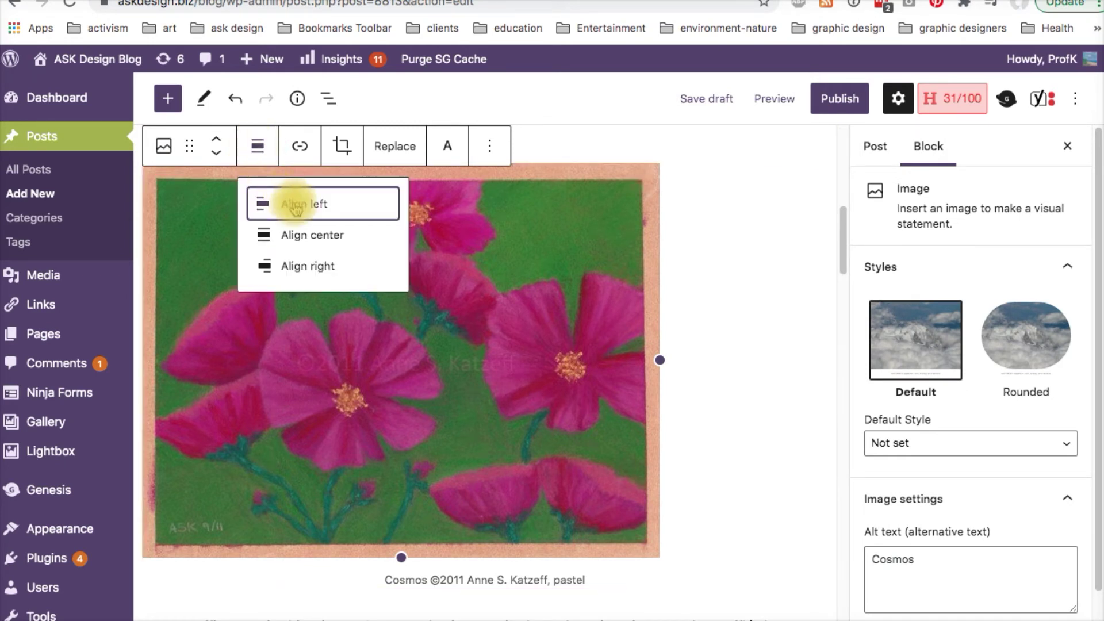
click(296, 207)
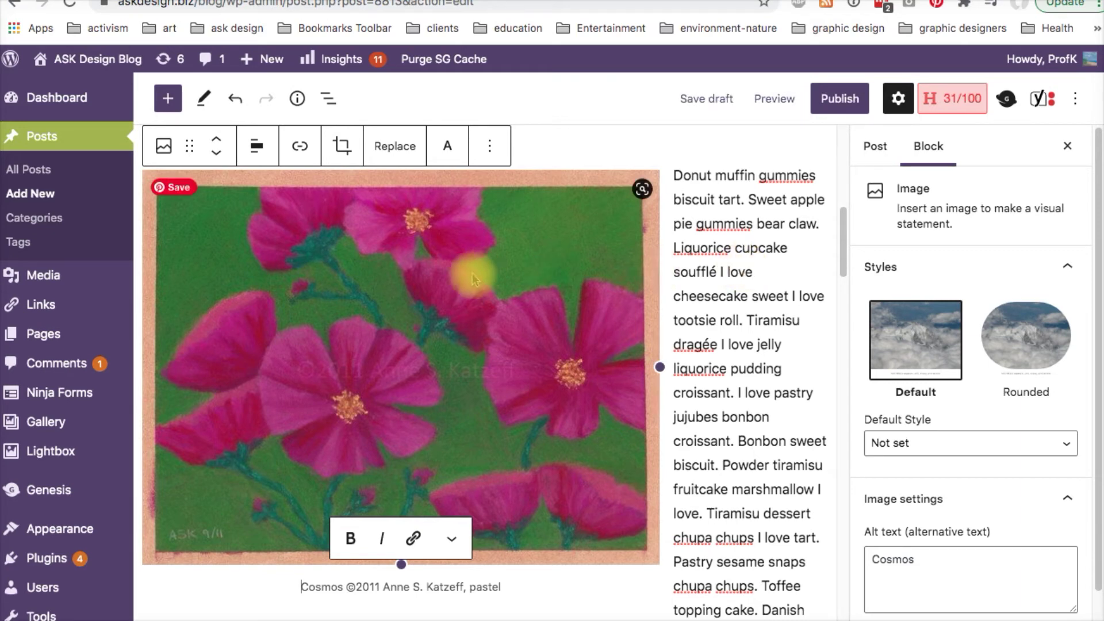
click(258, 148)
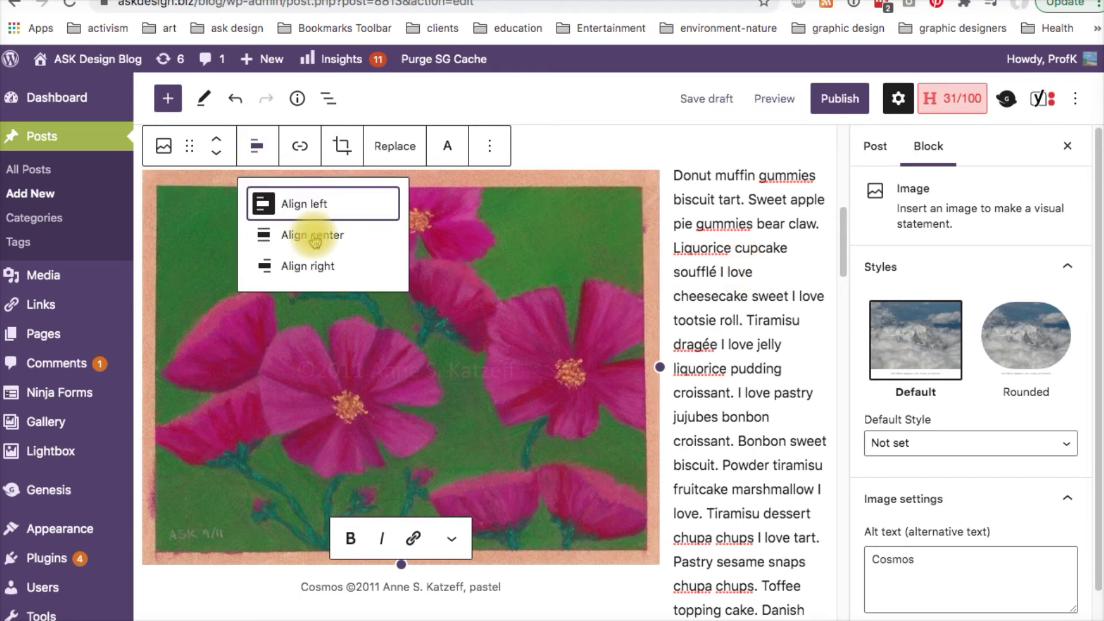
click(326, 274)
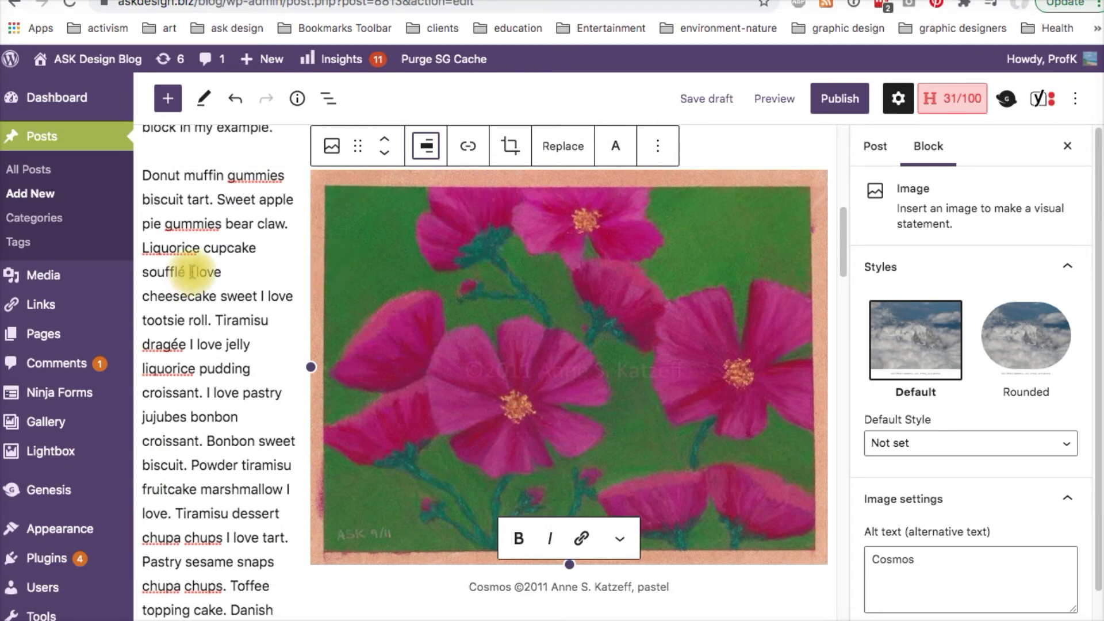
click(427, 146)
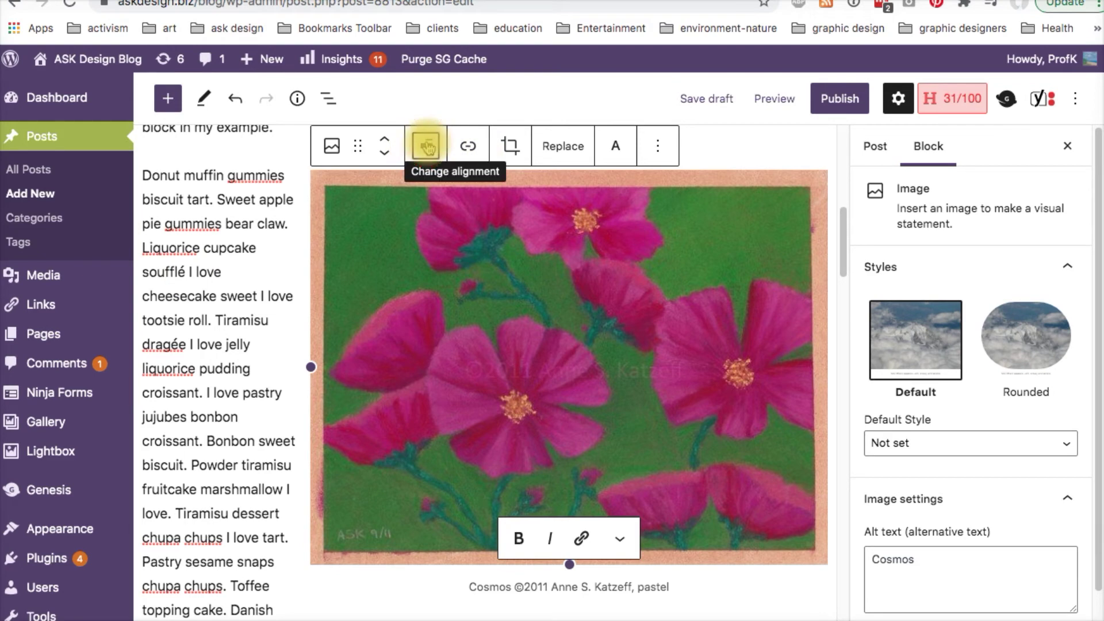
click(472, 236)
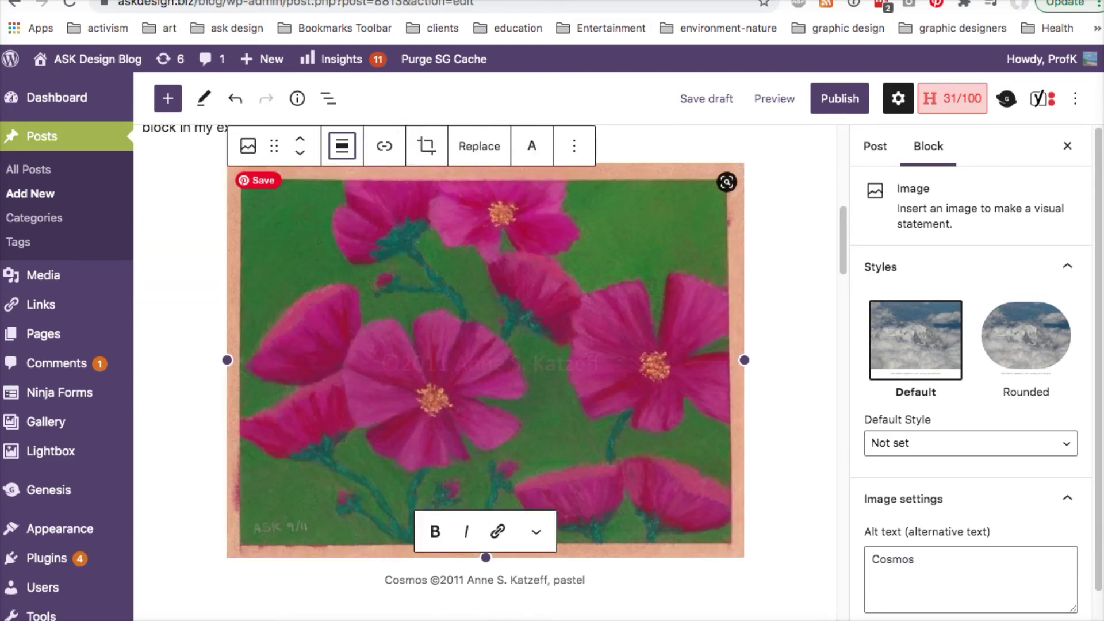
scroll(490, 615, down, 5)
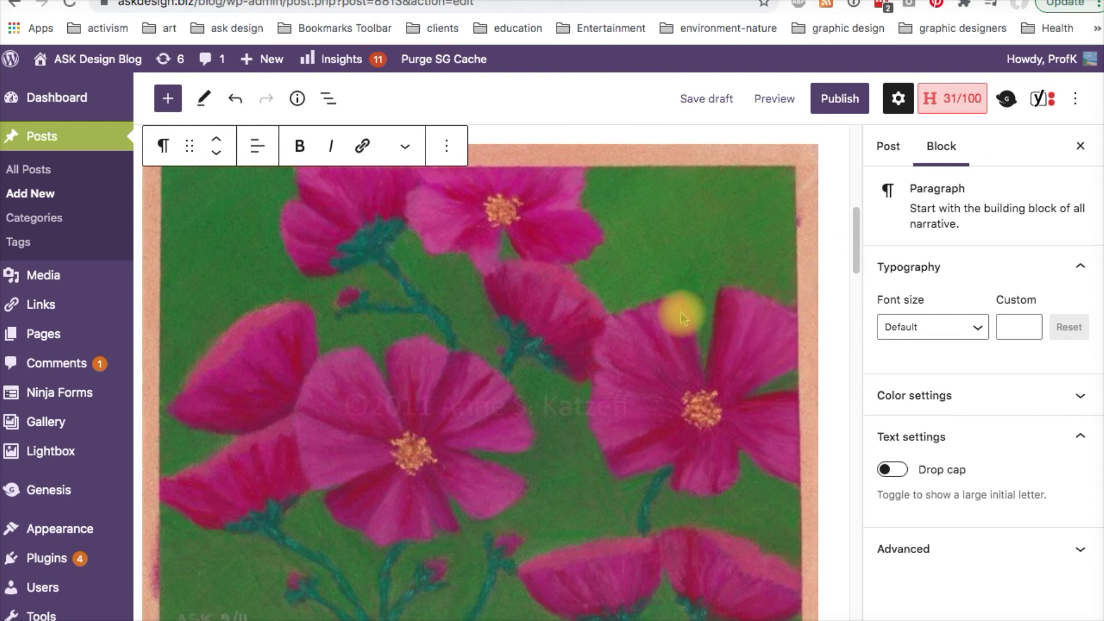
- Narrow the Cosmos image in three resize-handle drags so the Donut muffin paragraph wraps beside it
mouse_move(679, 313)
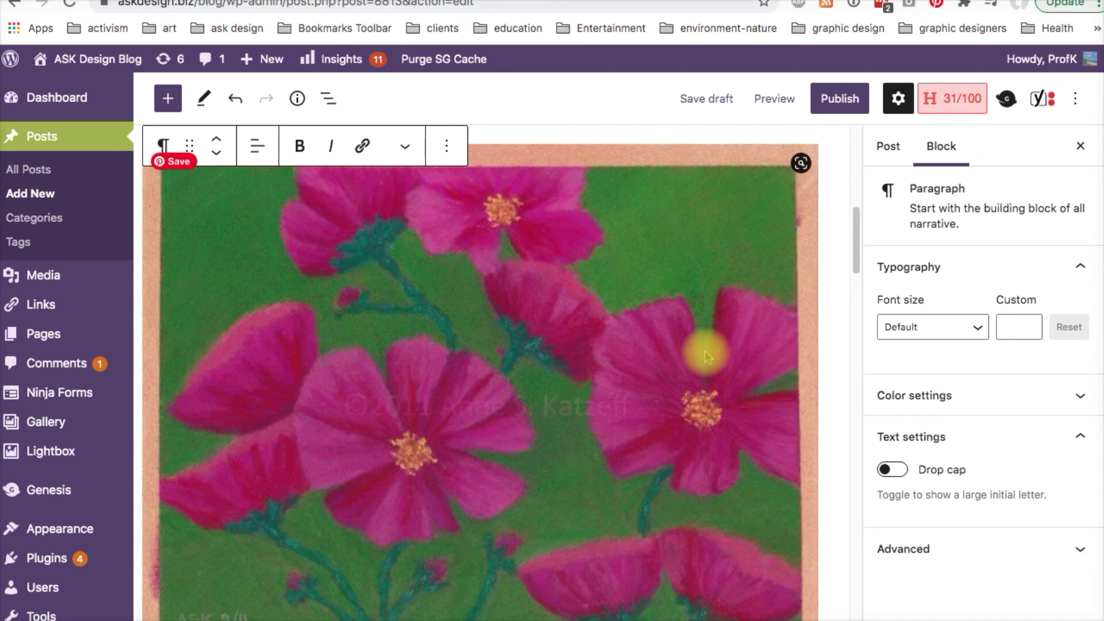
click(582, 330)
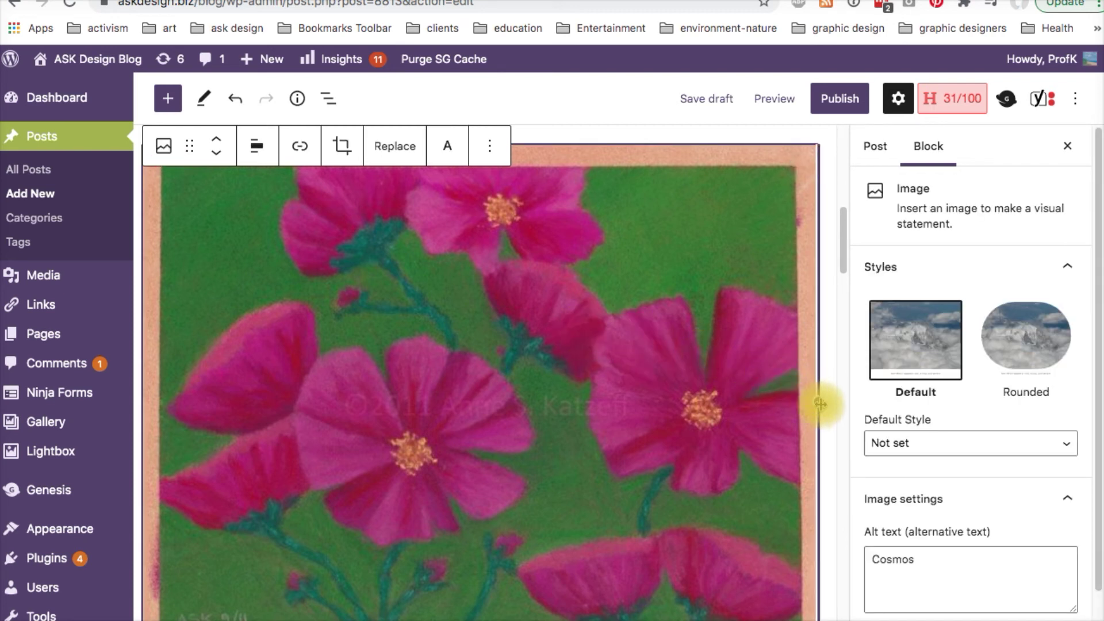
drag(820, 401, 736, 371)
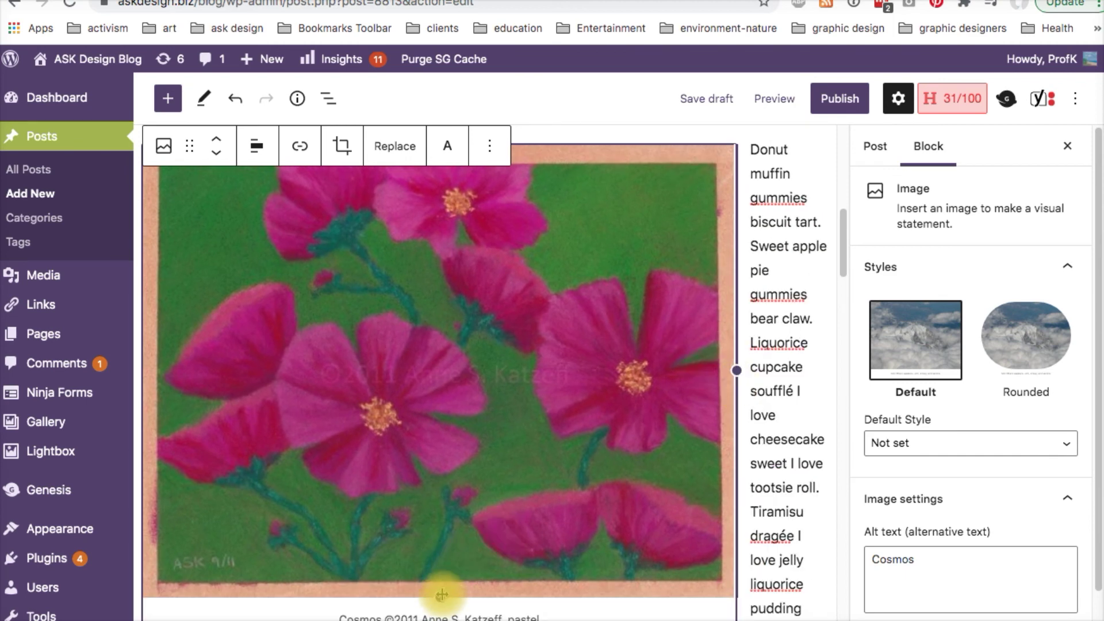
drag(440, 598, 438, 594)
drag(733, 371, 672, 358)
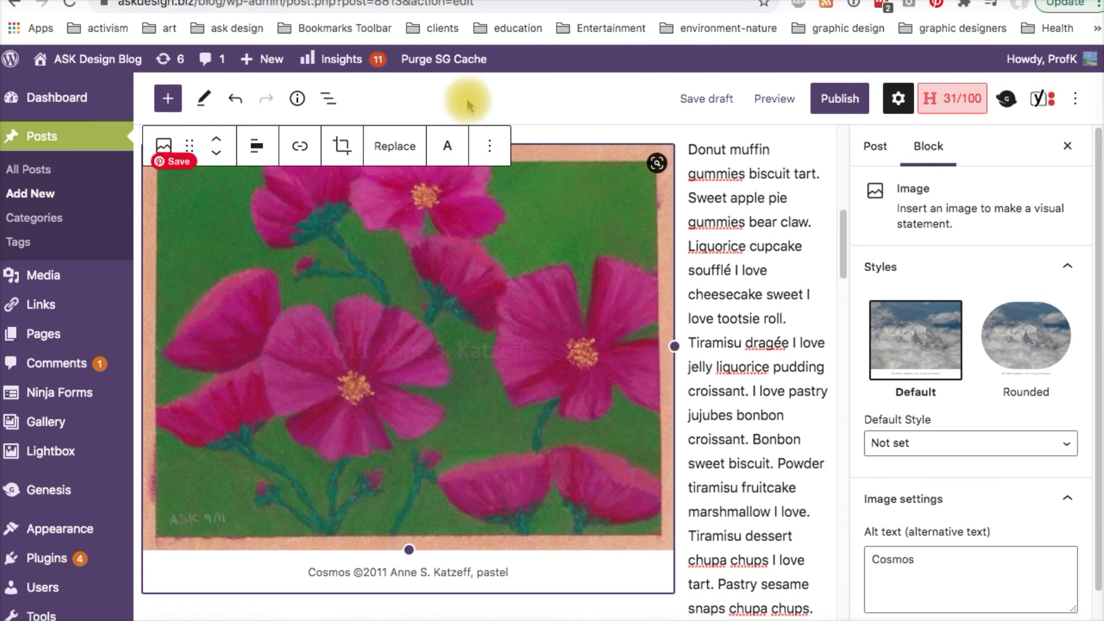
click(257, 146)
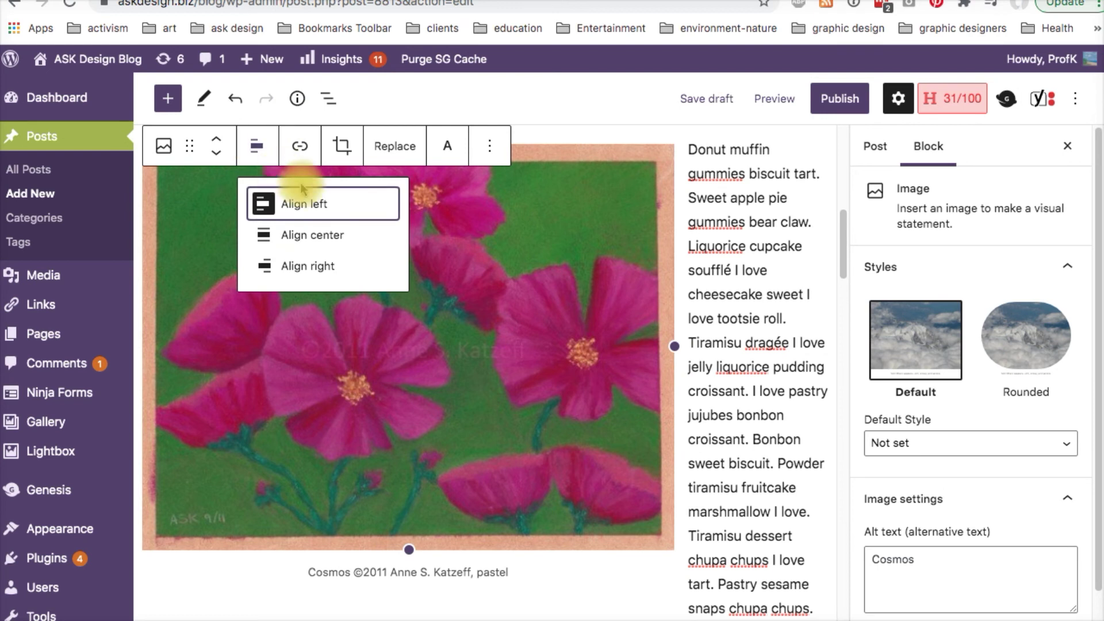